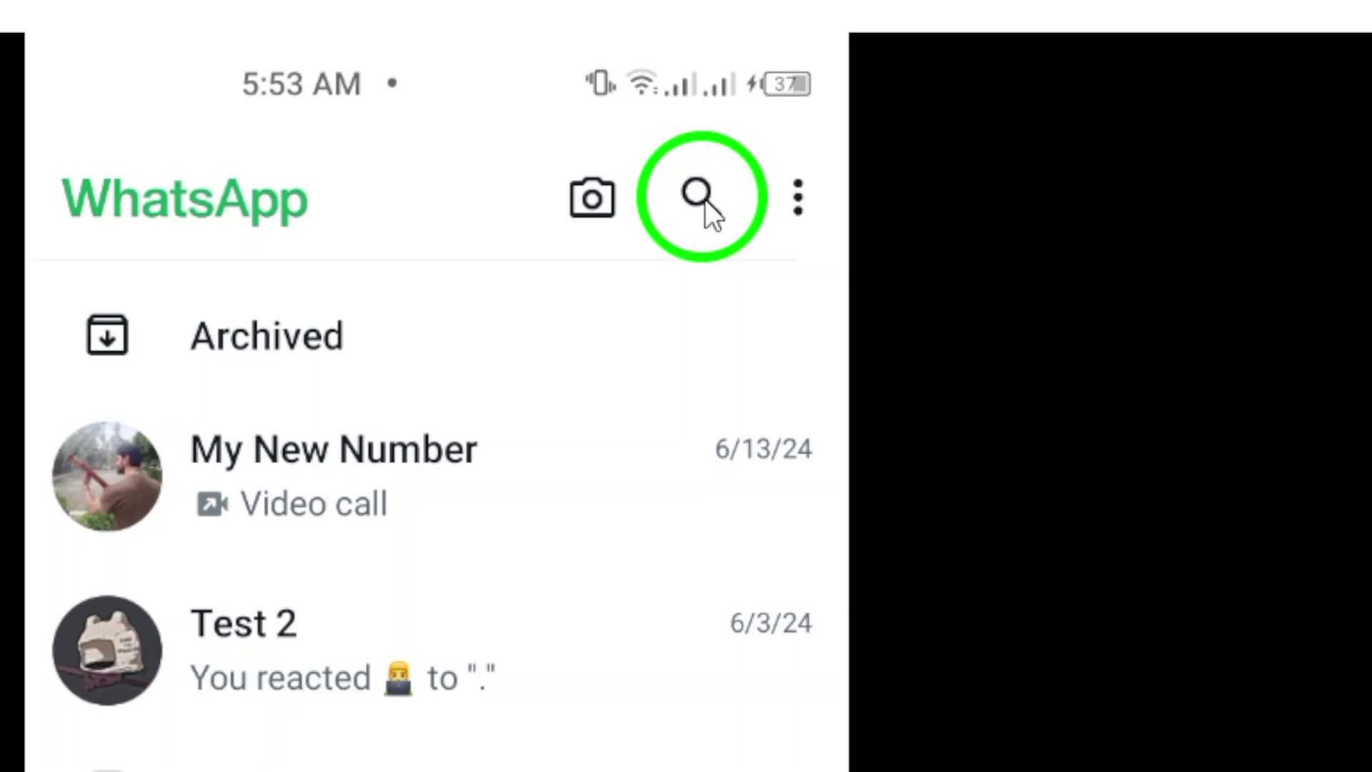
- Open WhatsApp search to show the media filters and switch the keyboard from Arabic to English
left_click(697, 198)
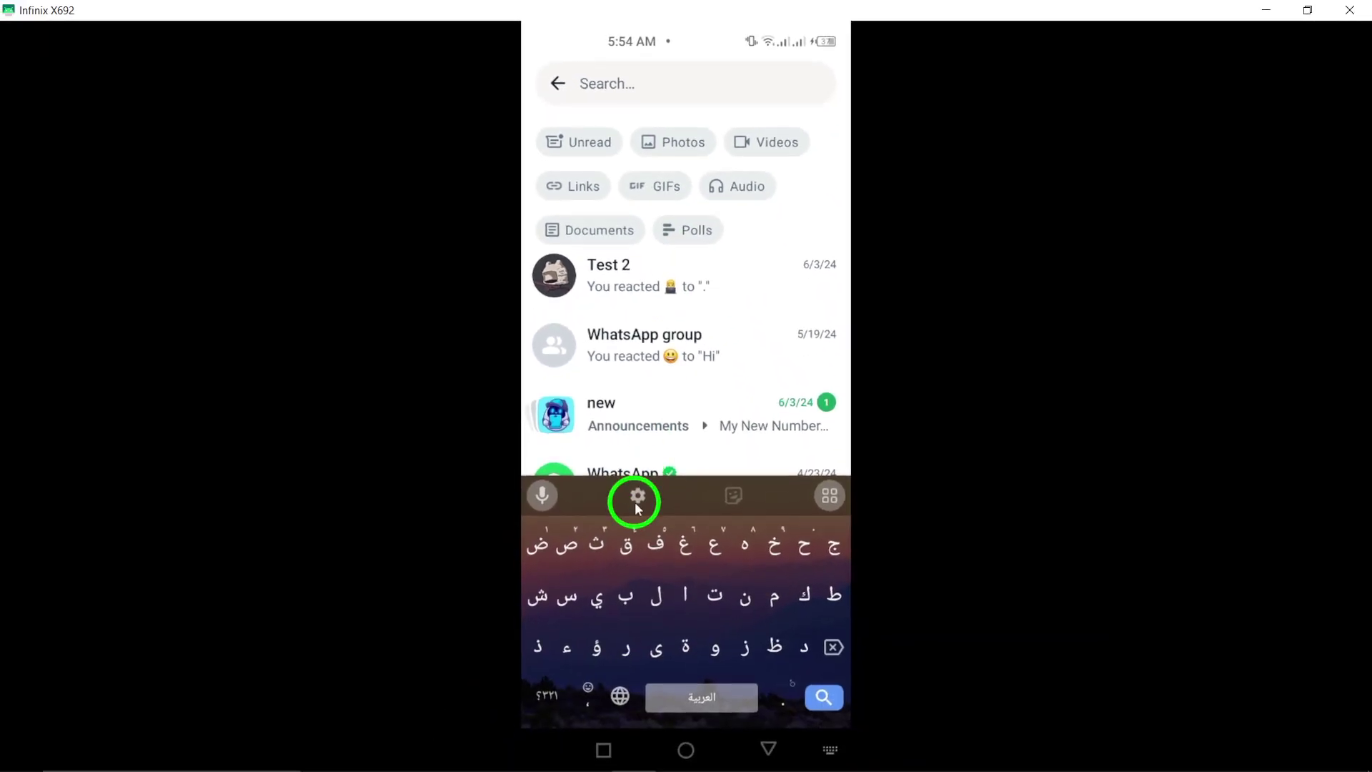
left_click(619, 696)
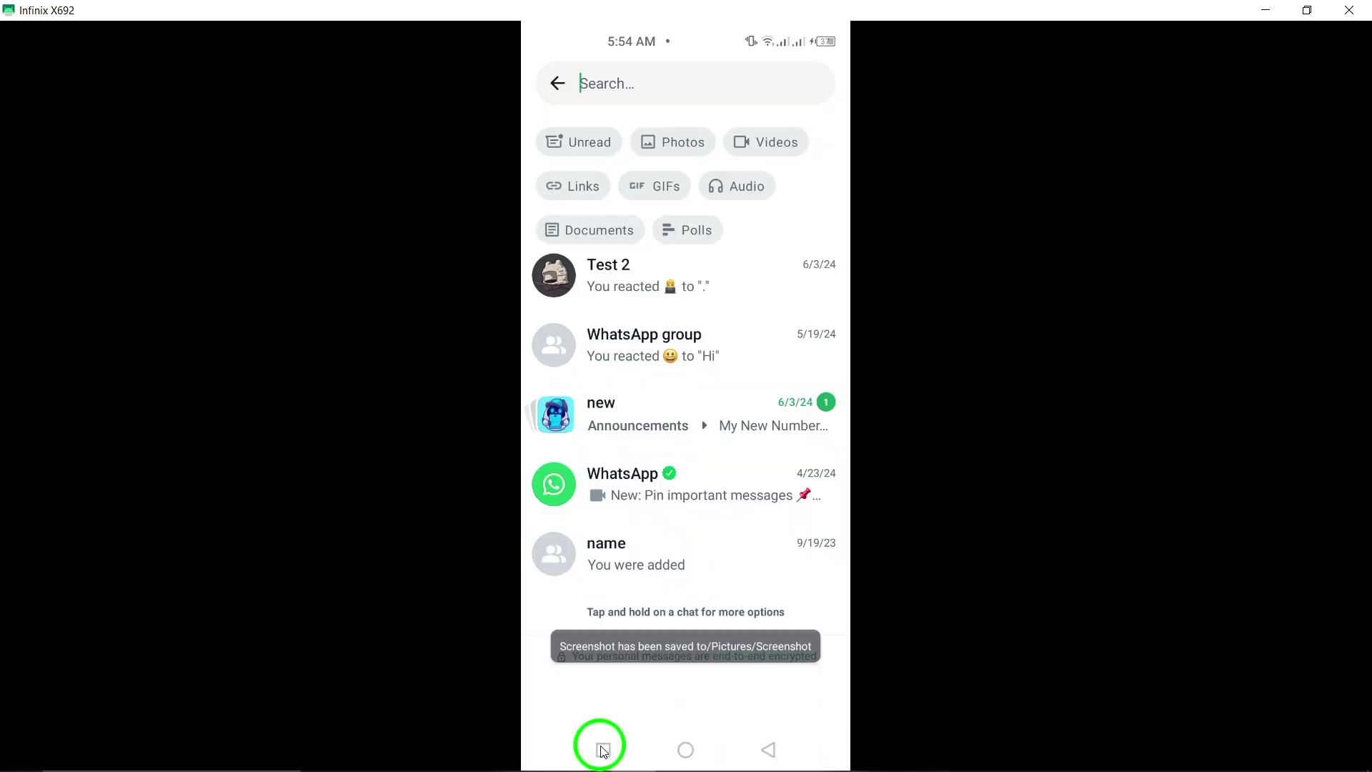
- Swipe the WhatsApp card away in recent apps to close it
left_click(603, 751)
left_click_drag(698, 381, 697, 161)
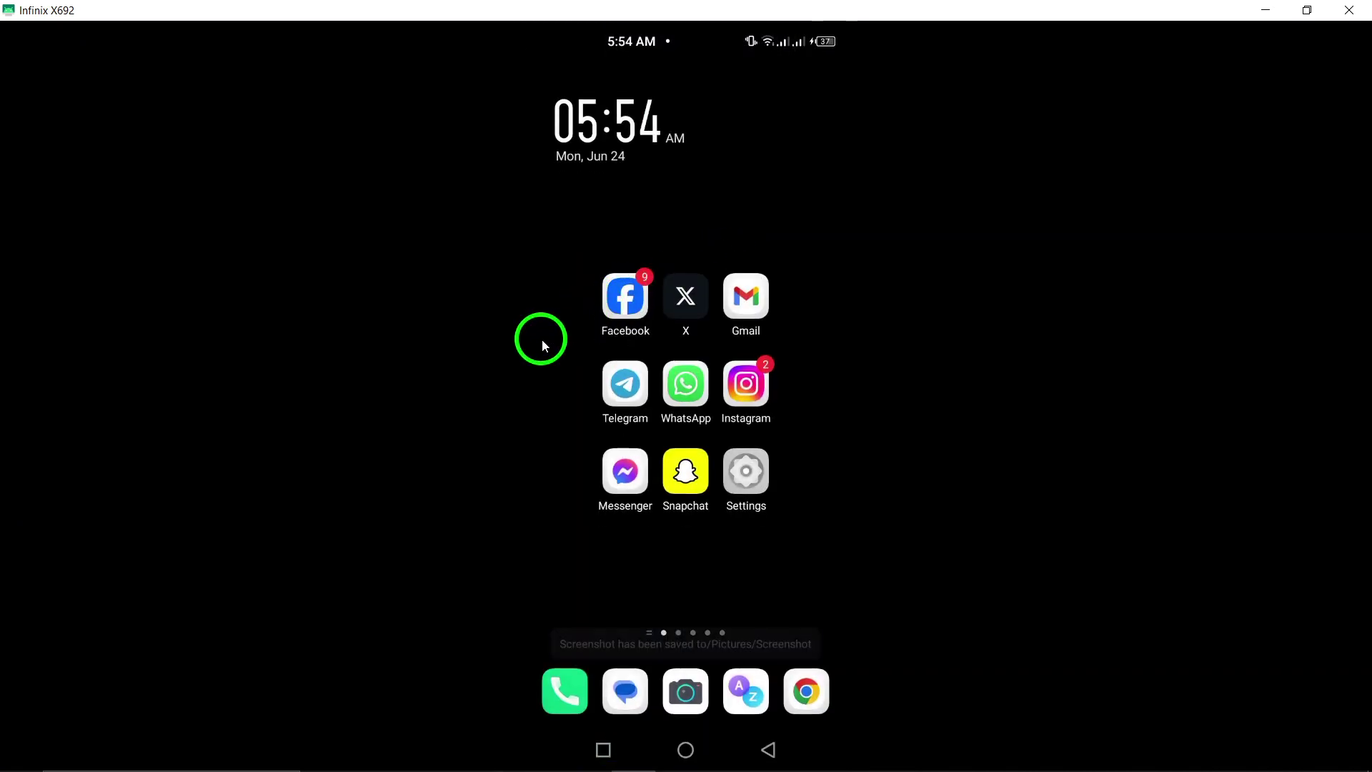